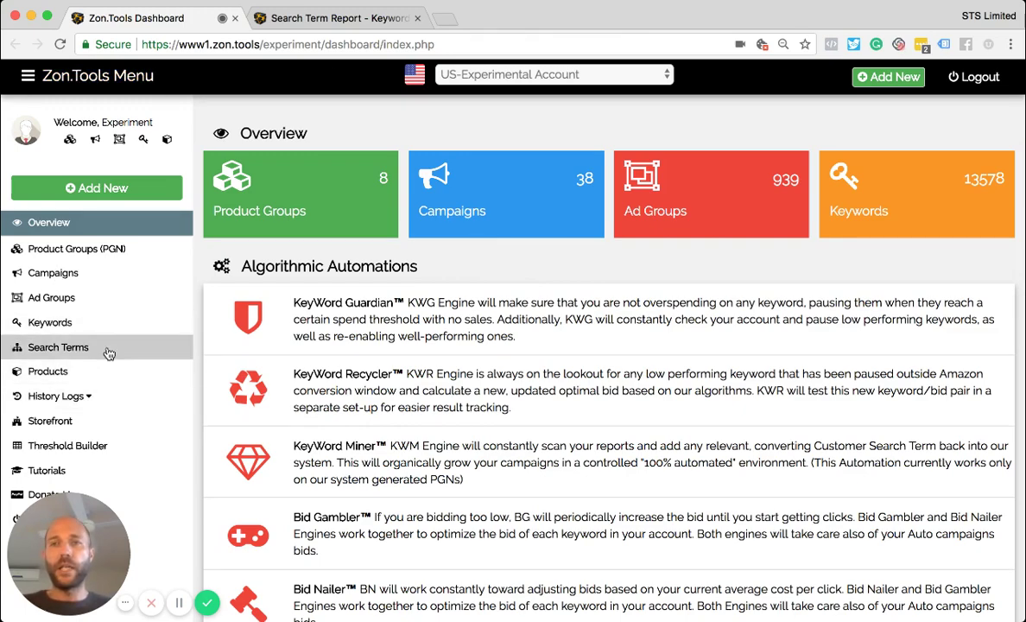
Review the keyword Search Term Report for the last 6 months and close its browser tab
{"action": "left_click", "coordinate": [315, 19]}
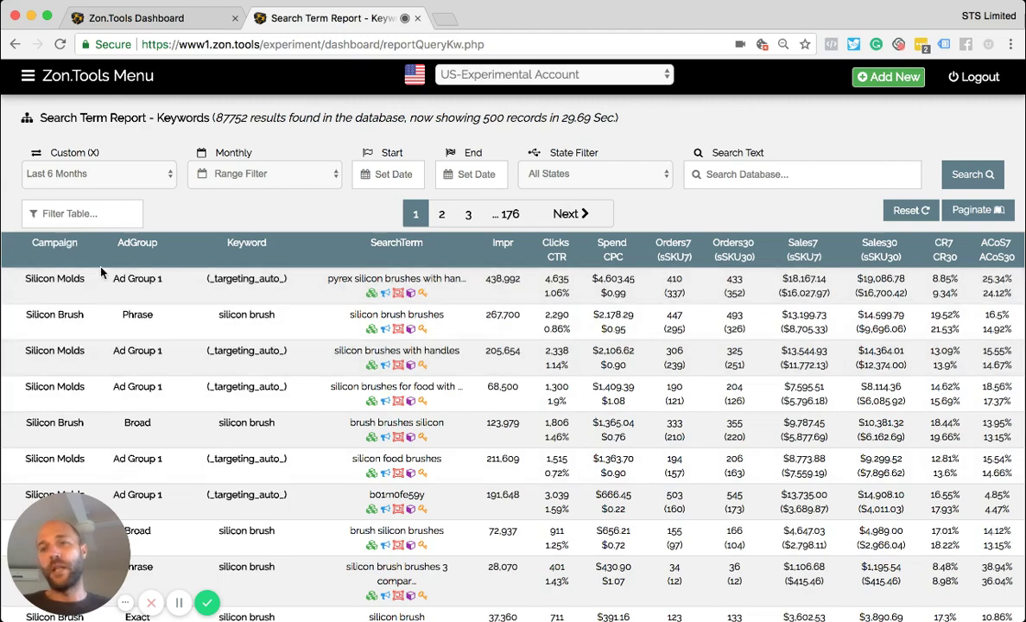
{"action": "scroll", "coordinate": [91, 255], "scroll_direction": "down", "scroll_amount": 1}
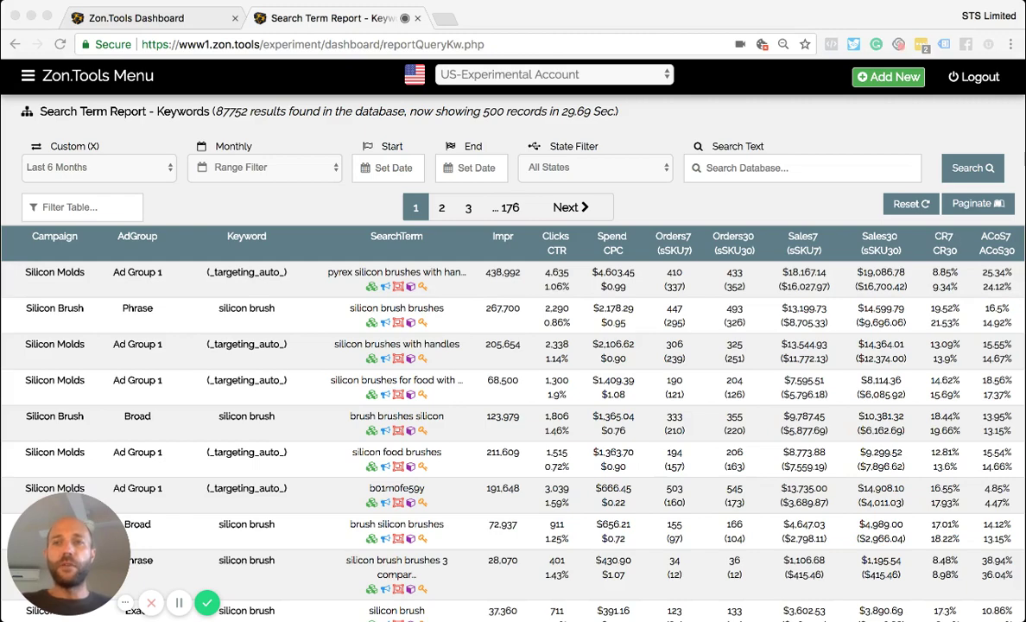
{"action": "left_click", "coordinate": [29, 76]}
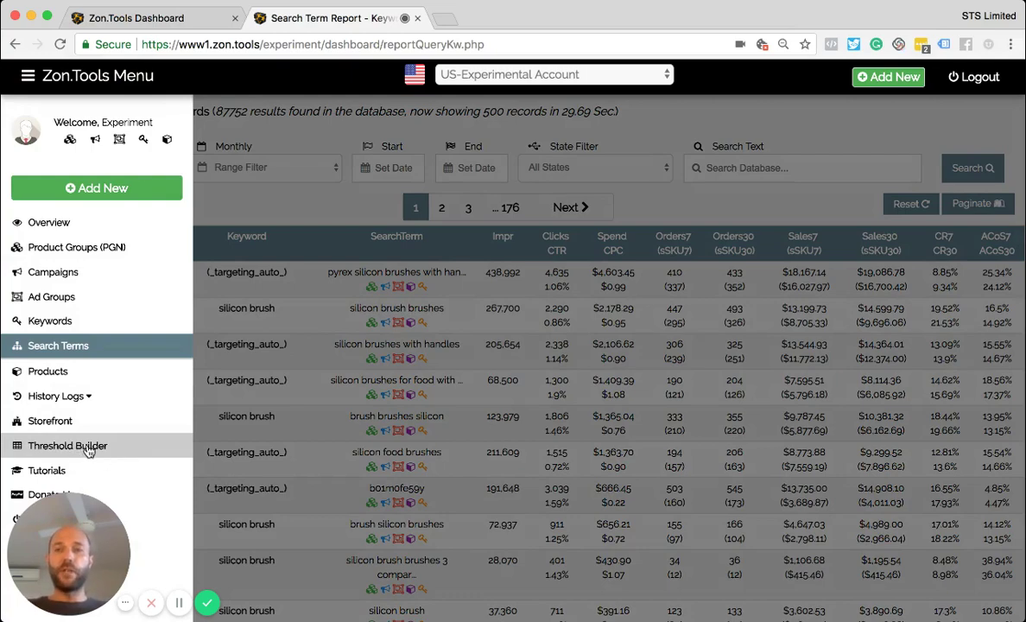
{"action": "left_click", "coordinate": [249, 205]}
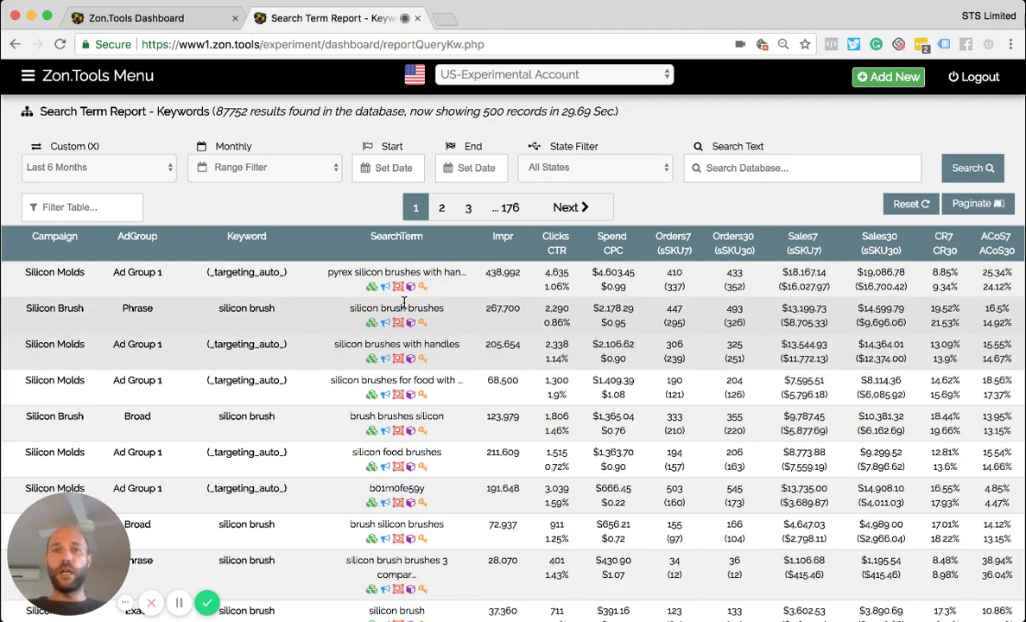
{"action": "left_click", "coordinate": [417, 17]}
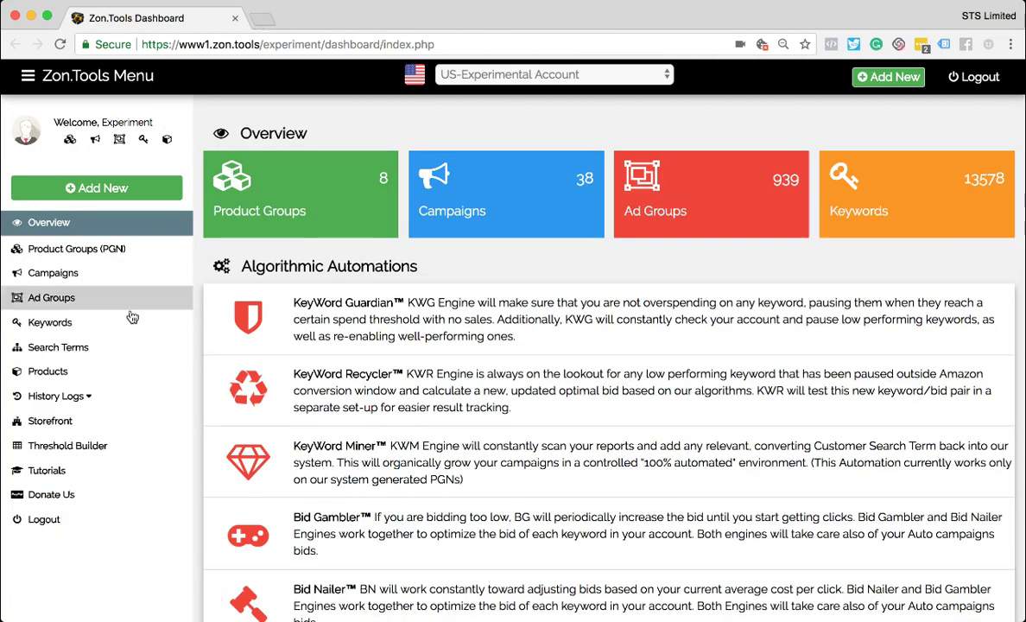
Open the campaign list and display the automation rules of the Demo Monday PGN-BROAD campaign
{"action": "left_click", "coordinate": [61, 278]}
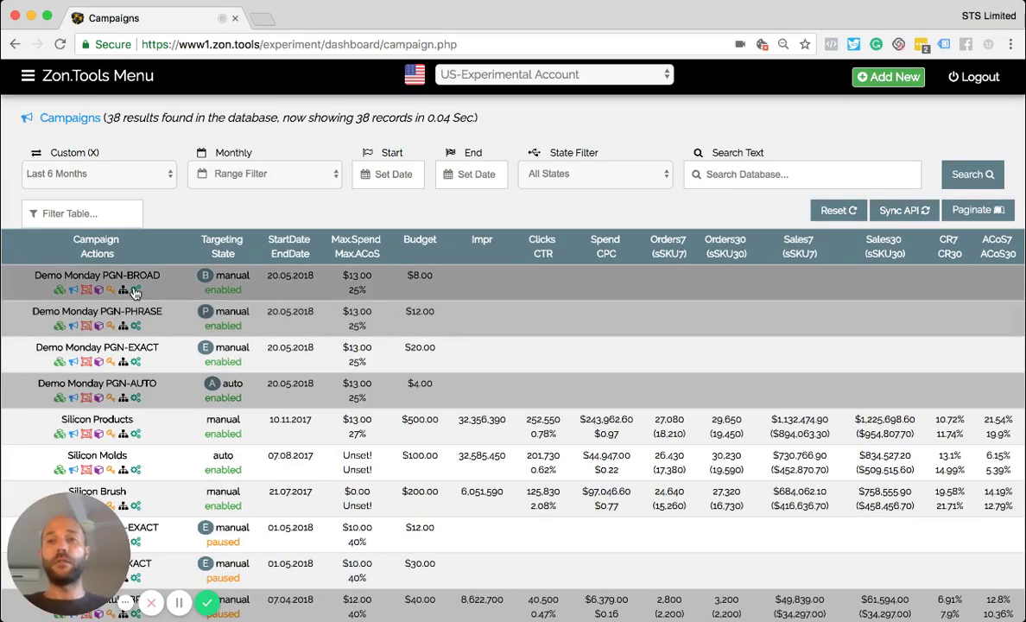
{"action": "left_click", "coordinate": [135, 290]}
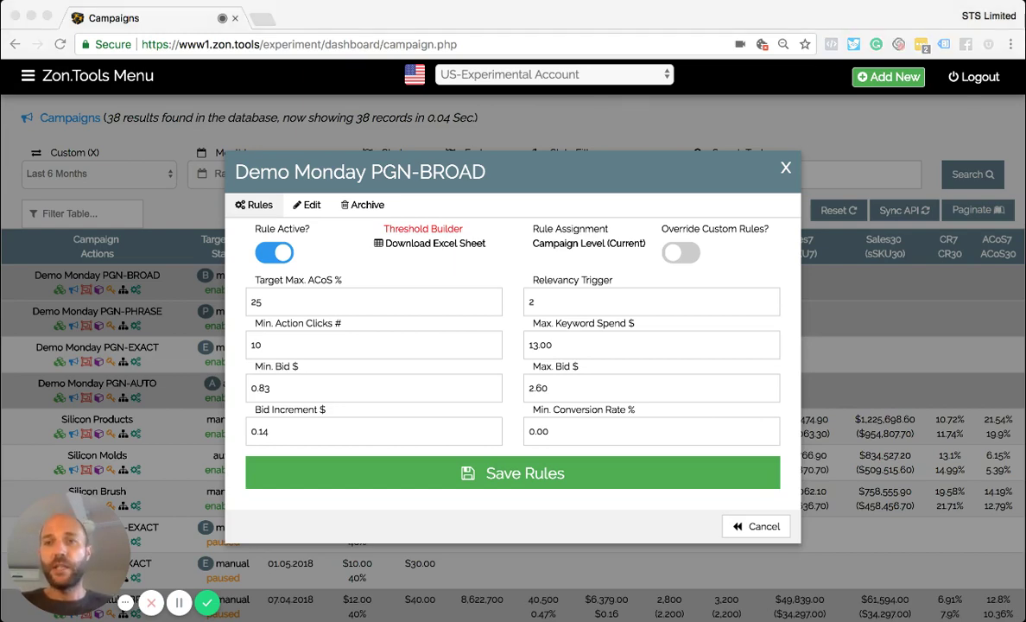
{"action": "left_click", "coordinate": [308, 239]}
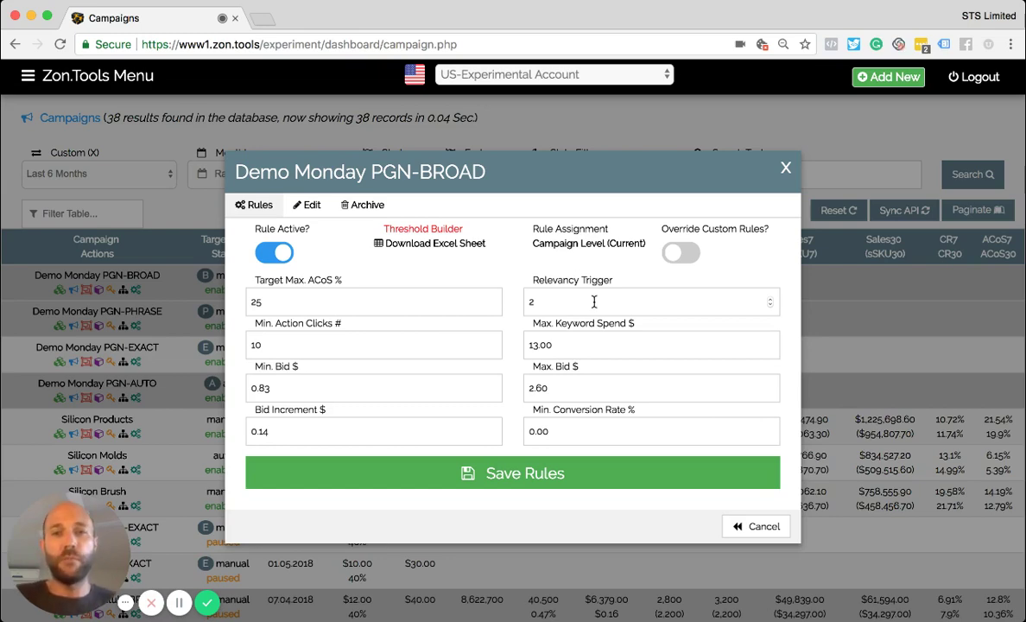
Try Relevancy Trigger values of 3 and 1 in the Demo Monday PGN-BROAD rules and set it back to 2
{"action": "left_click", "coordinate": [530, 299]}
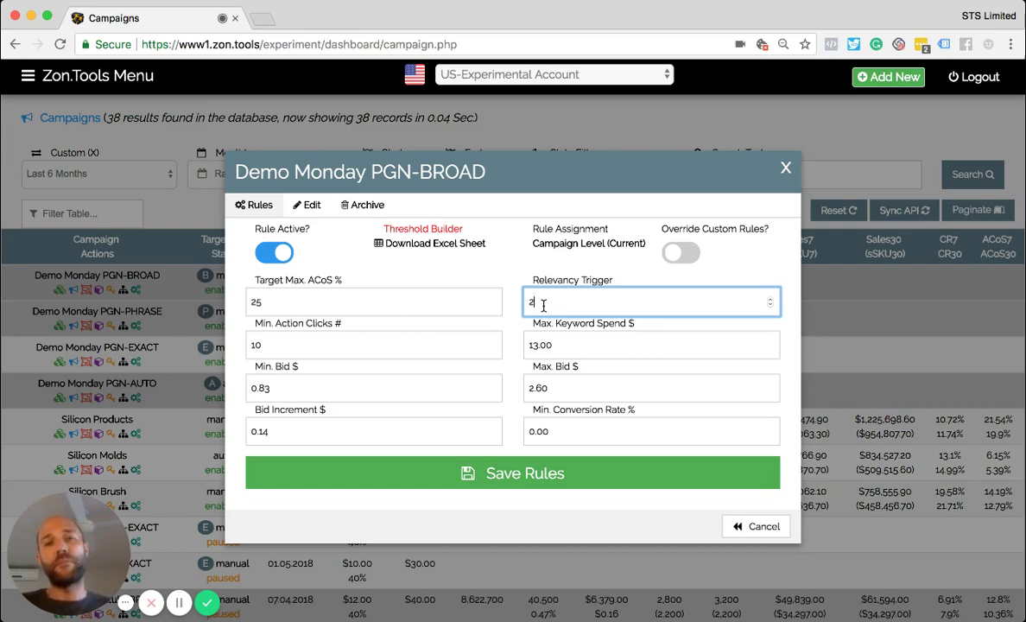
{"action": "key", "text": "BackSpace"}
{"action": "type", "text": "1"}
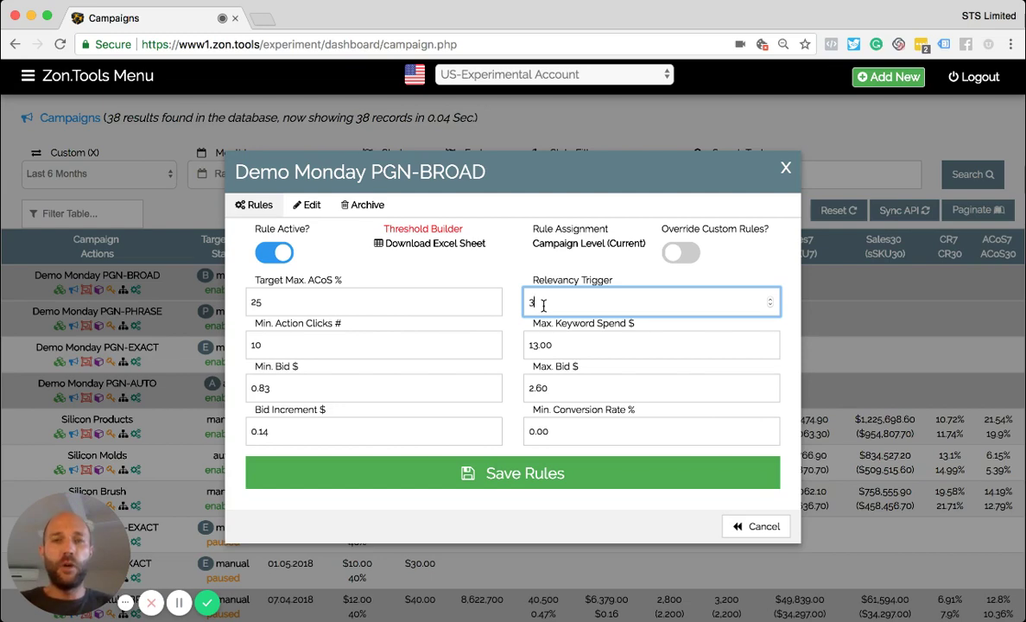
{"action": "key", "text": "Up"}
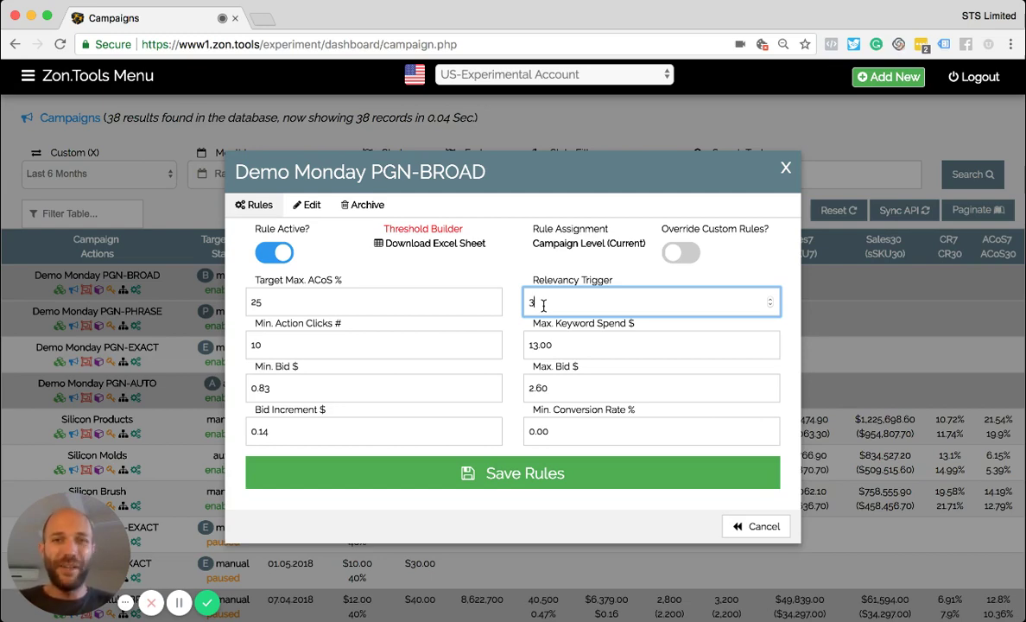
{"action": "key", "text": "BackSpace"}
{"action": "type", "text": "1"}
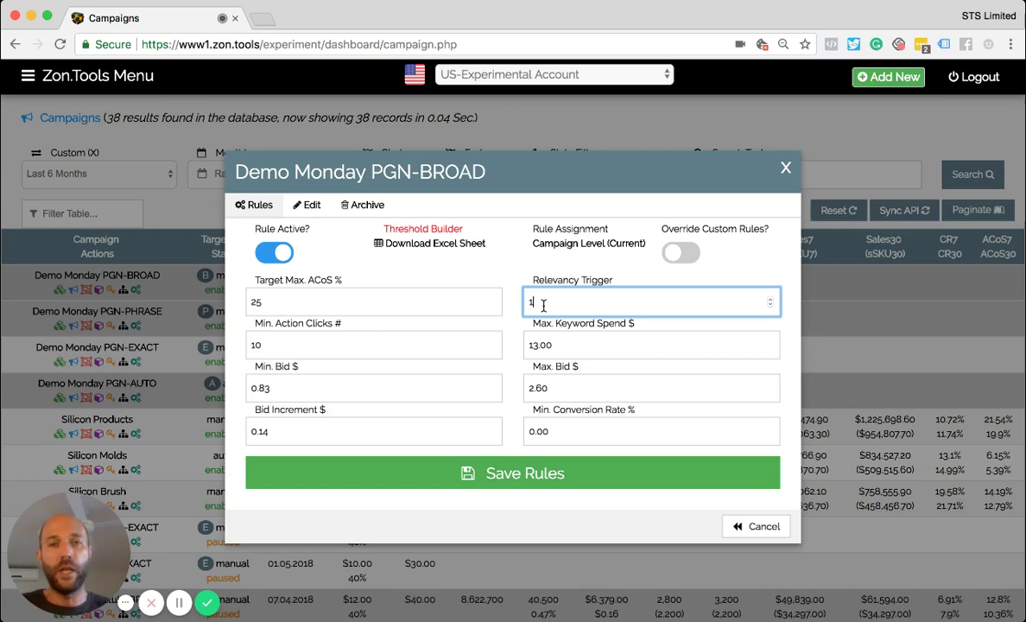
{"action": "key", "text": "BackSpace"}
{"action": "type", "text": "2"}
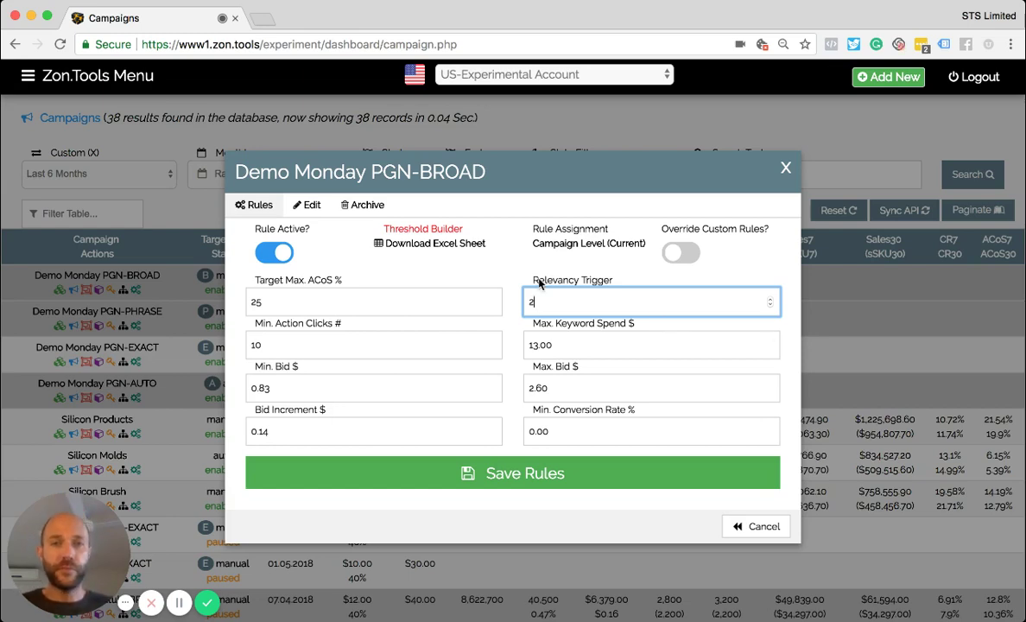
{"action": "left_click_drag", "start_coordinate": [533, 283], "coordinate": [614, 283]}
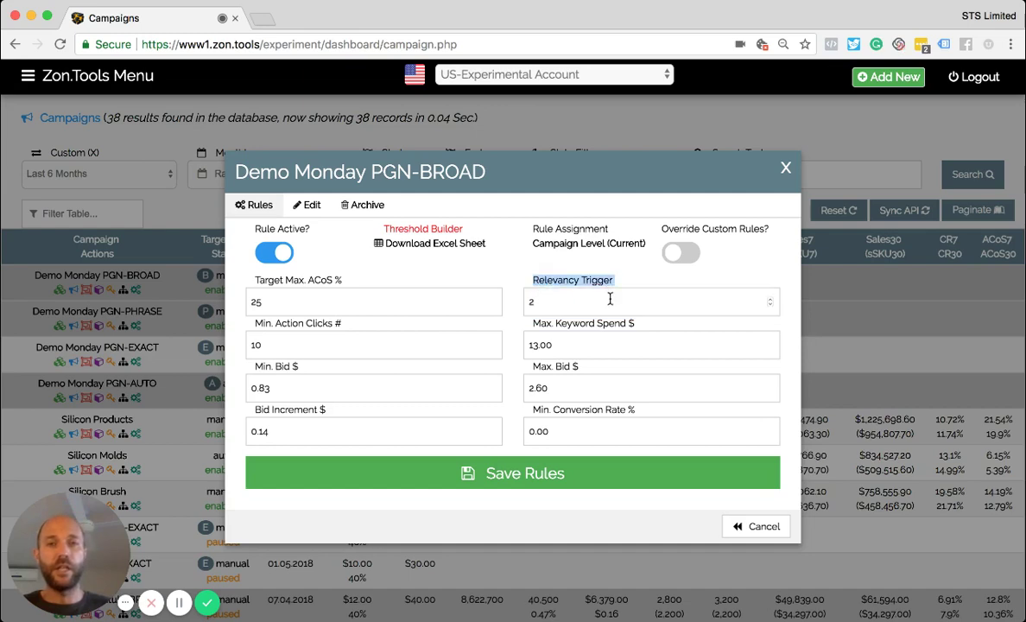
{"action": "left_click", "coordinate": [610, 298]}
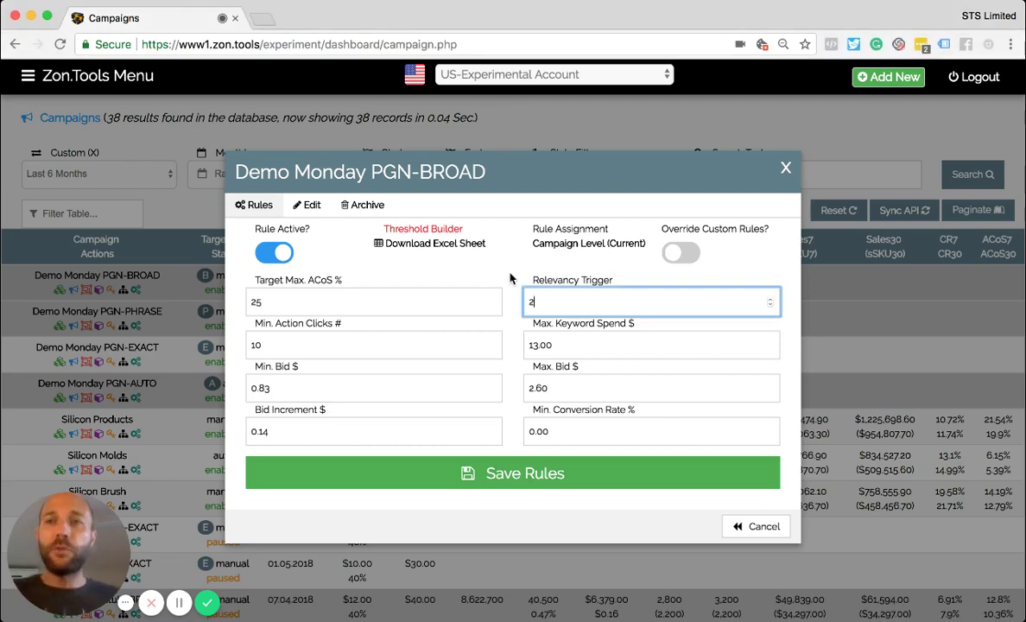
Leave the campaign rules for the account overview and read the Auto-Mate description under Algorithmic Automations
{"action": "left_click", "coordinate": [28, 77]}
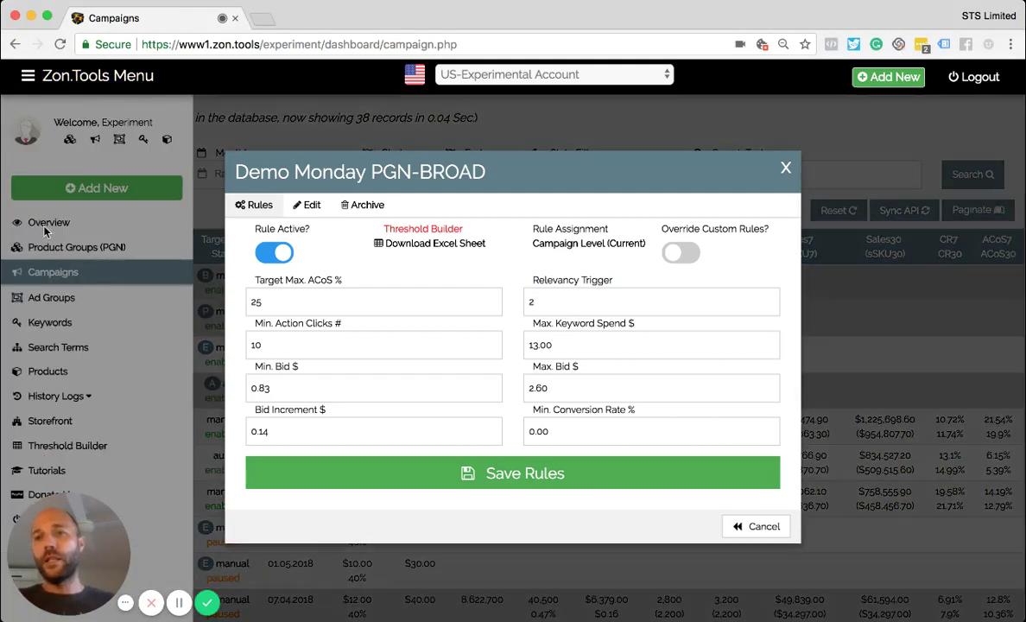
{"action": "left_click", "coordinate": [45, 226]}
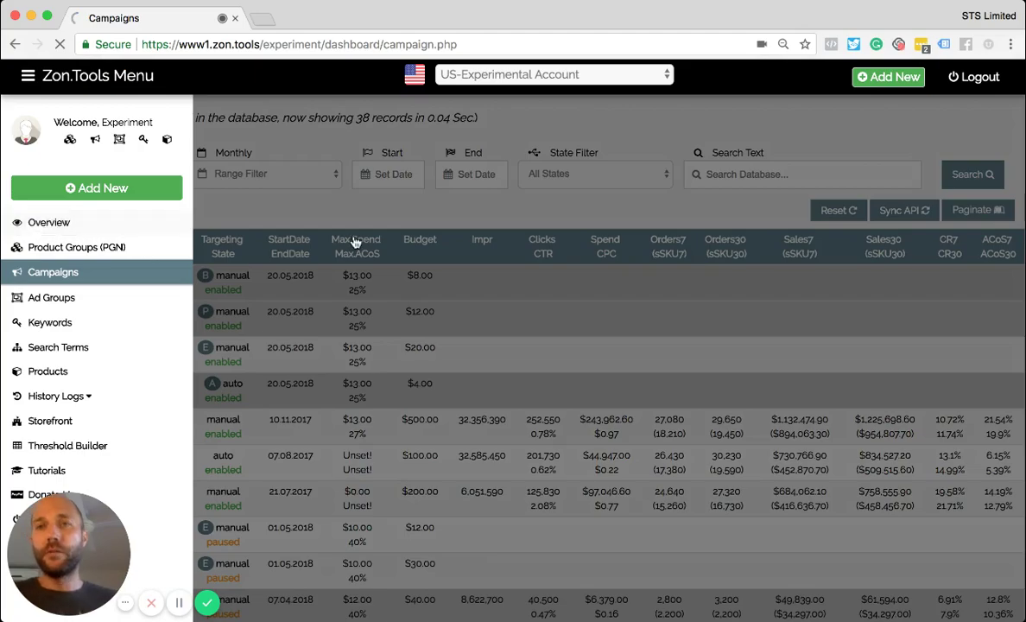
{"action": "scroll", "coordinate": [356, 243], "scroll_direction": "down", "scroll_amount": 5}
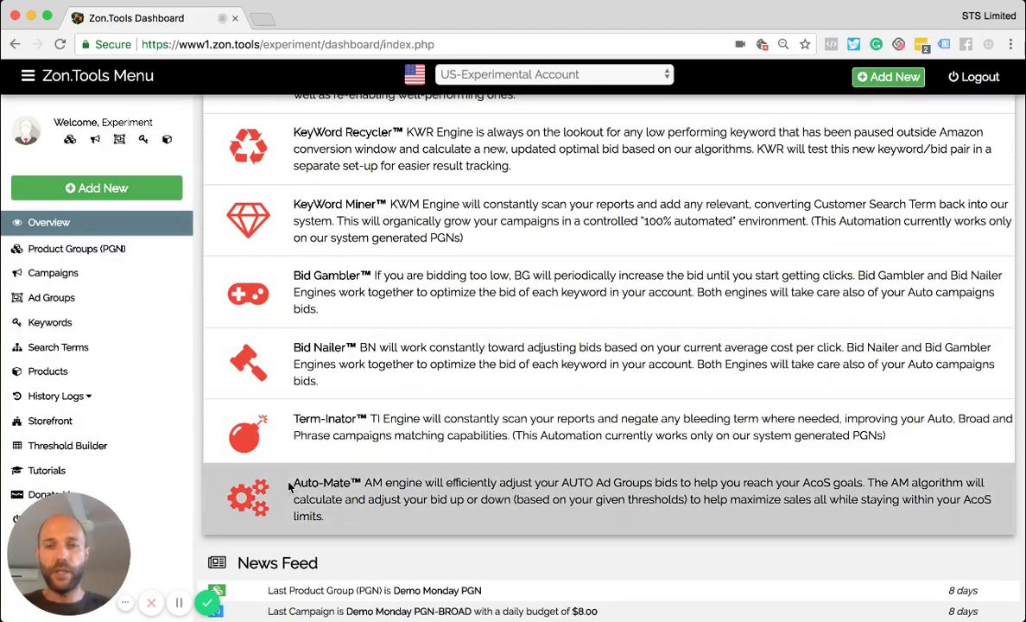
{"action": "left_click_drag", "start_coordinate": [292, 477], "coordinate": [361, 526]}
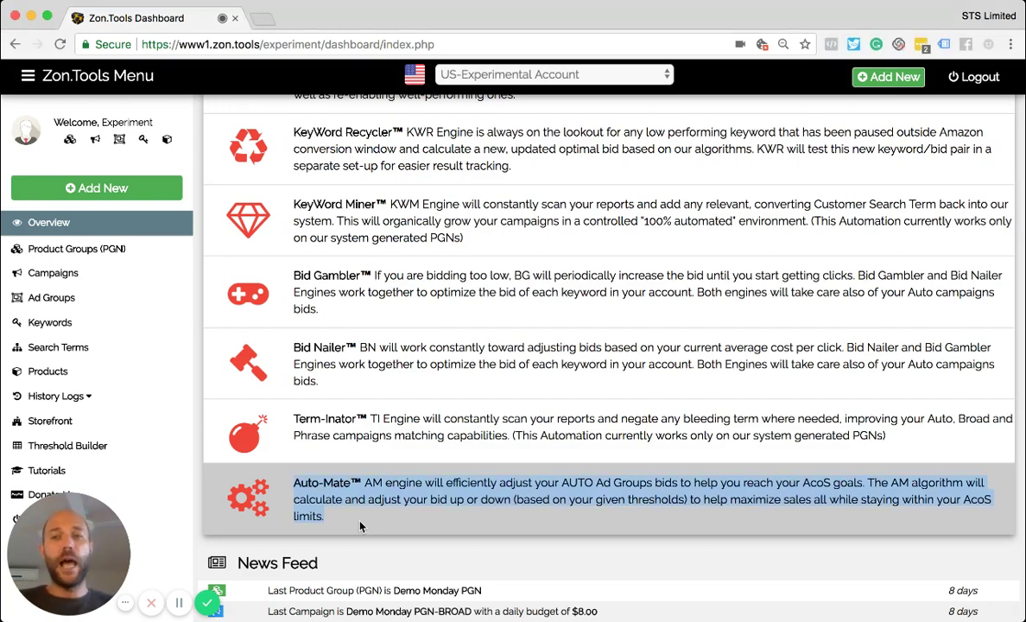
Open the rules of the Silicon Molds auto campaign and set its Target Max. ACoS to 25%
{"action": "left_click", "coordinate": [73, 273]}
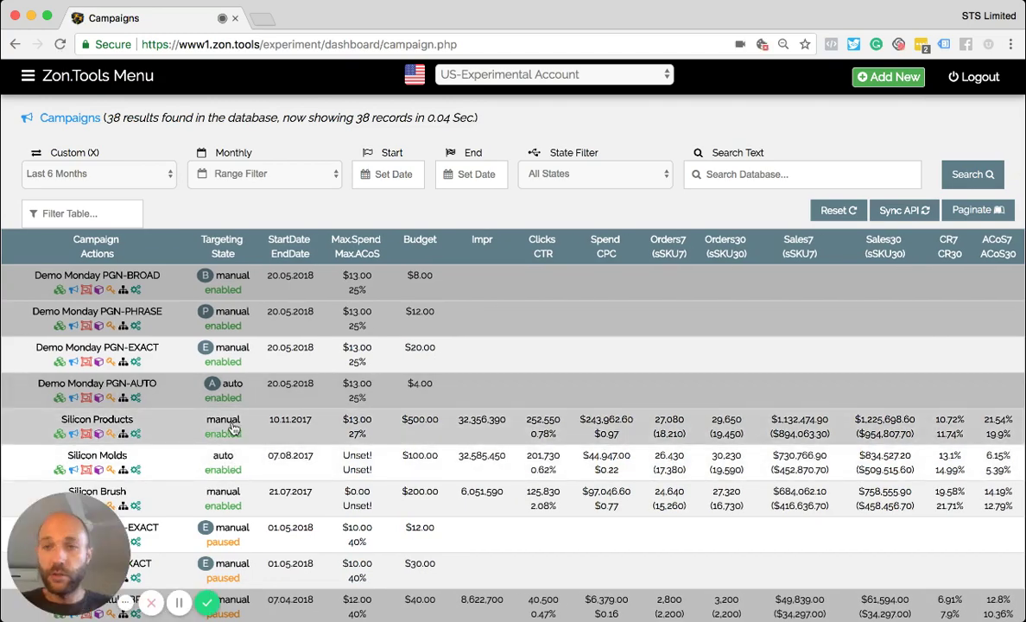
{"action": "scroll", "coordinate": [225, 414], "scroll_direction": "down", "scroll_amount": 2}
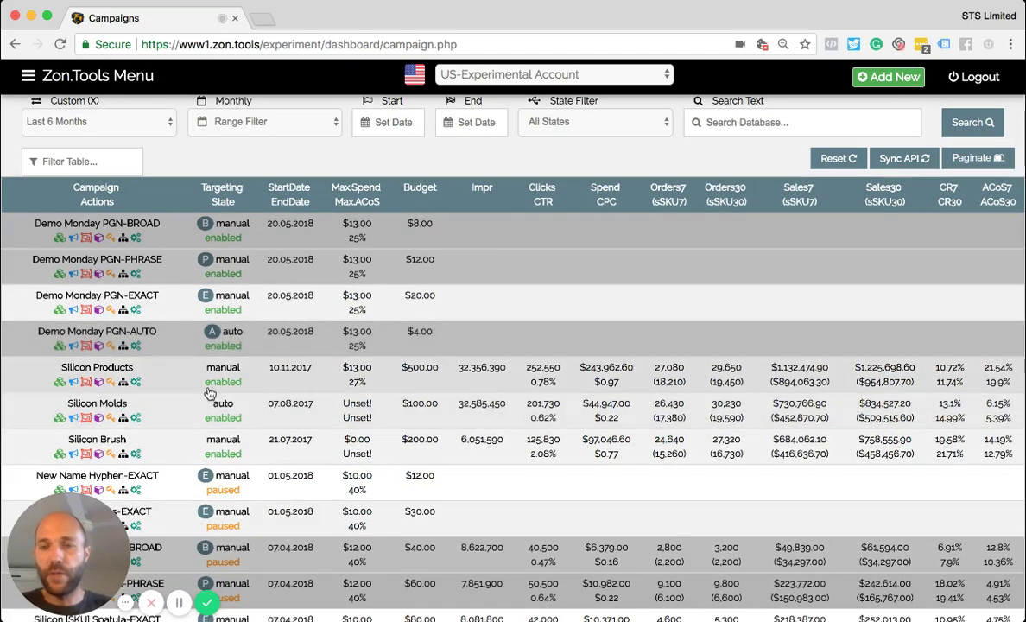
{"action": "scroll", "coordinate": [209, 394], "scroll_direction": "down", "scroll_amount": 2}
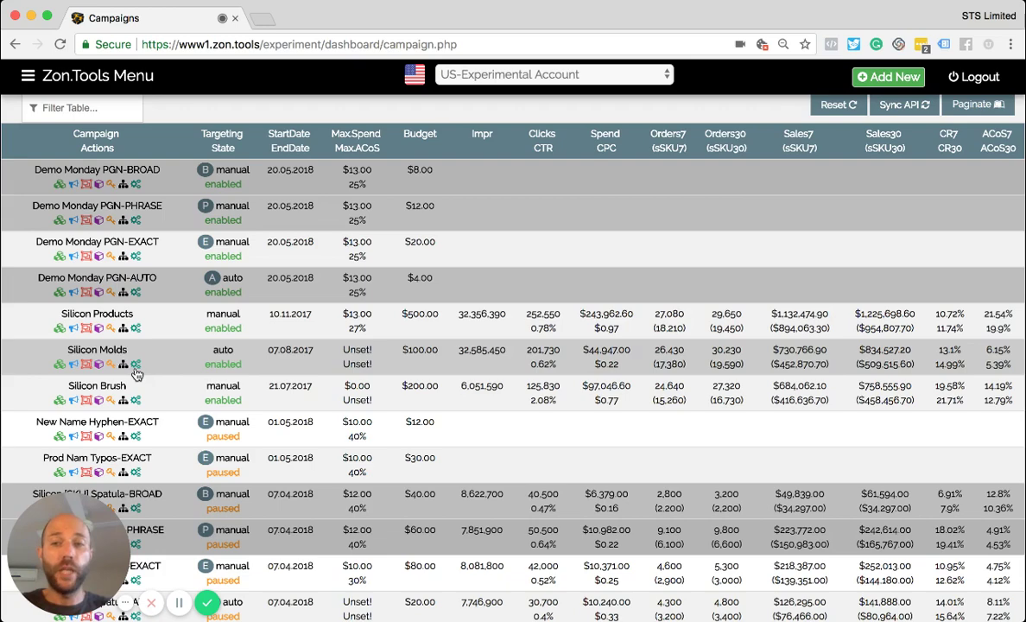
{"action": "left_click", "coordinate": [136, 365]}
{"action": "left_click", "coordinate": [354, 300]}
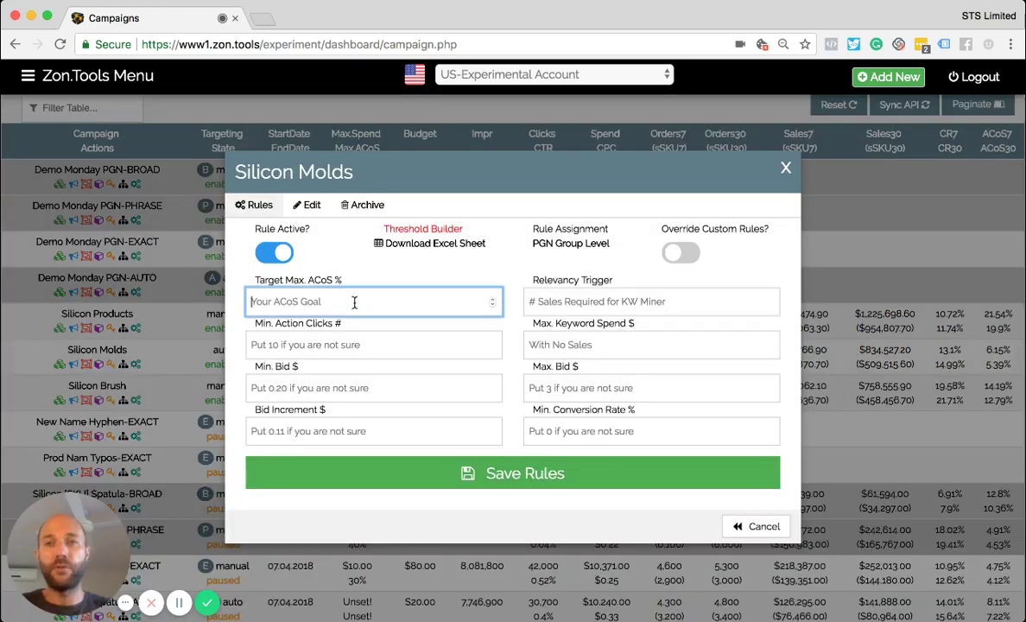
{"action": "type", "text": "25"}
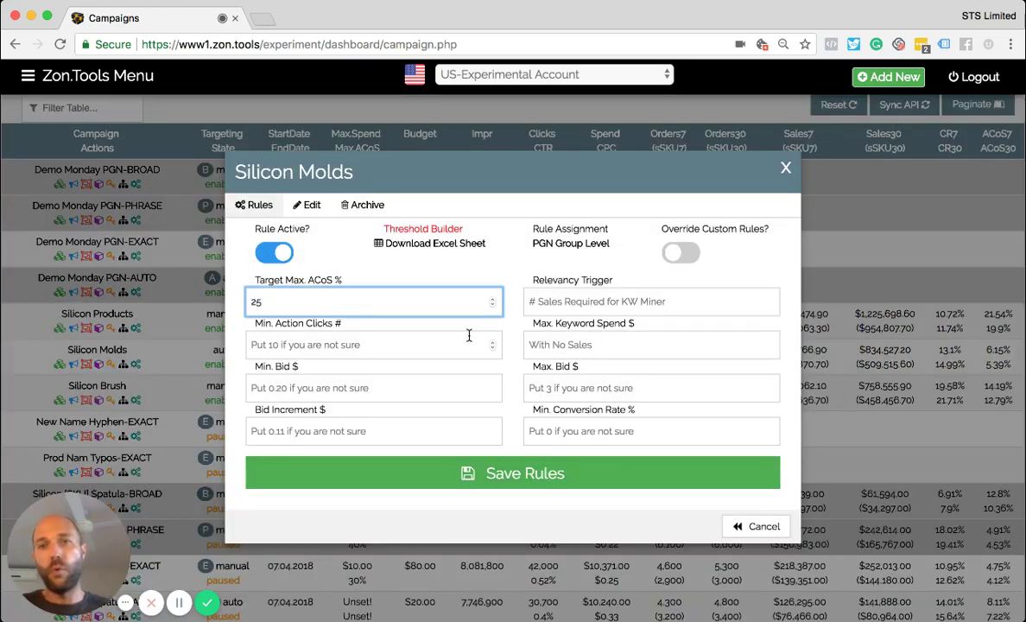
{"action": "left_click", "coordinate": [397, 279]}
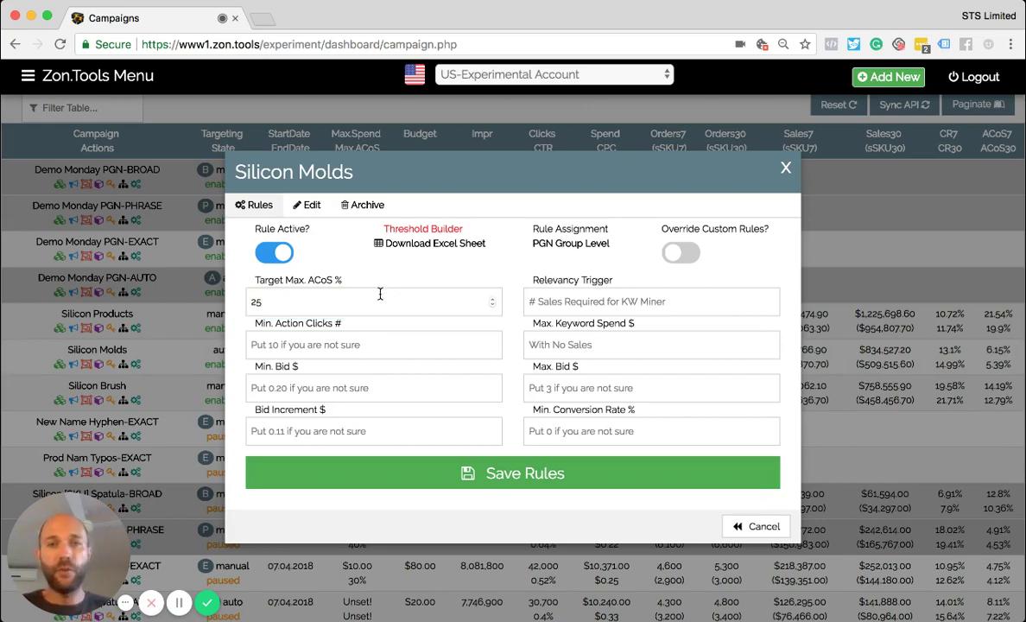
Set the Silicon Molds campaign's Max. Bid to $2 and save its rules
{"action": "left_click", "coordinate": [614, 389]}
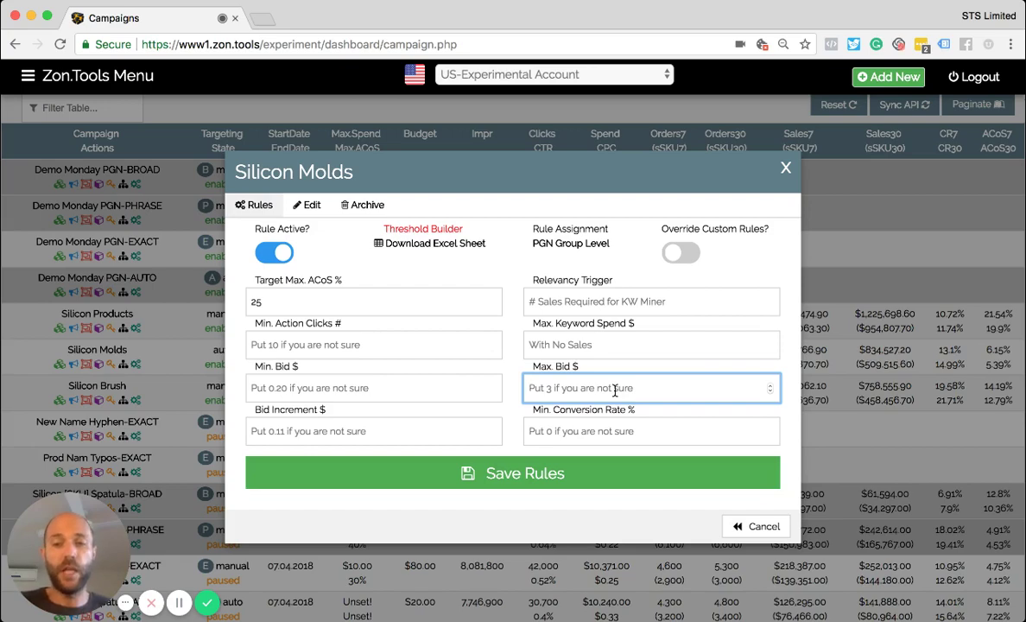
{"action": "type", "text": "2"}
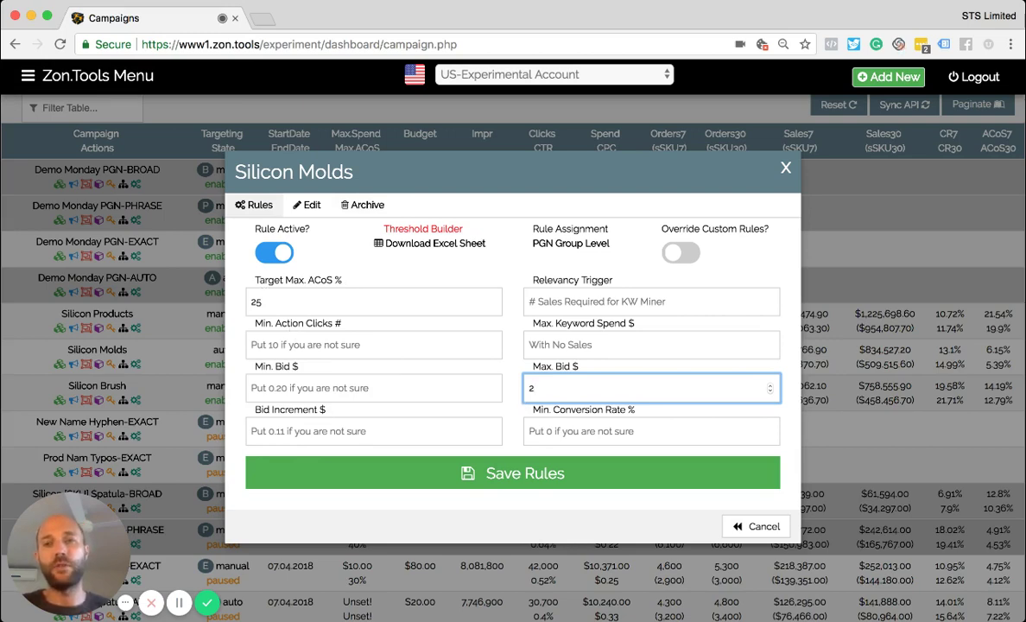
{"action": "double_click", "coordinate": [252, 303]}
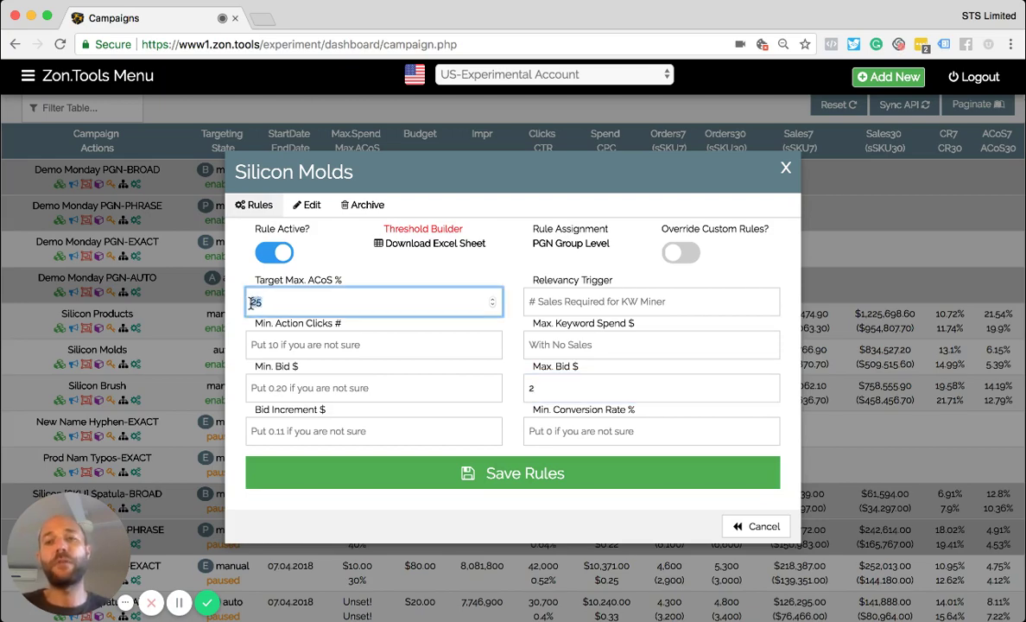
{"action": "double_click", "coordinate": [551, 392]}
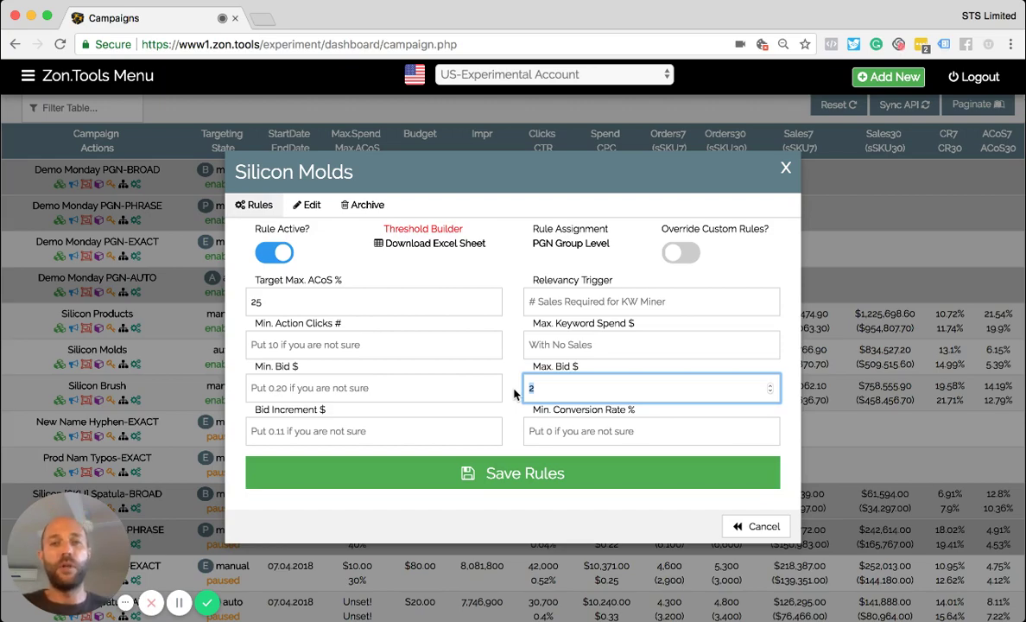
{"action": "left_click", "coordinate": [494, 481]}
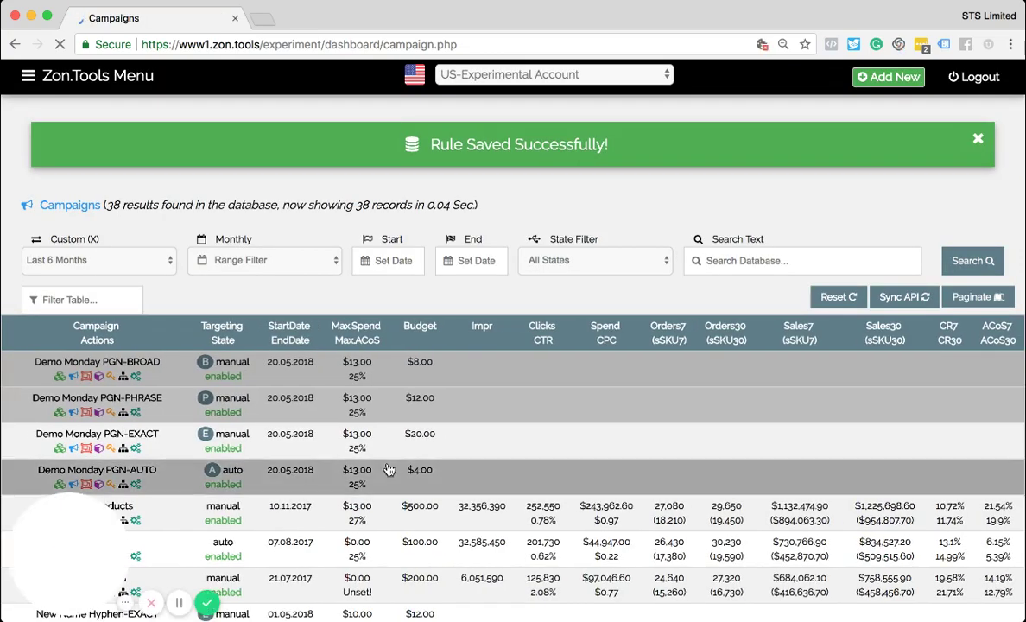
Check the Max. Bid in the Demo Monday PGN-PHRASE campaign's rules and close them without saving
{"action": "scroll", "coordinate": [190, 414], "scroll_direction": "down", "scroll_amount": 1}
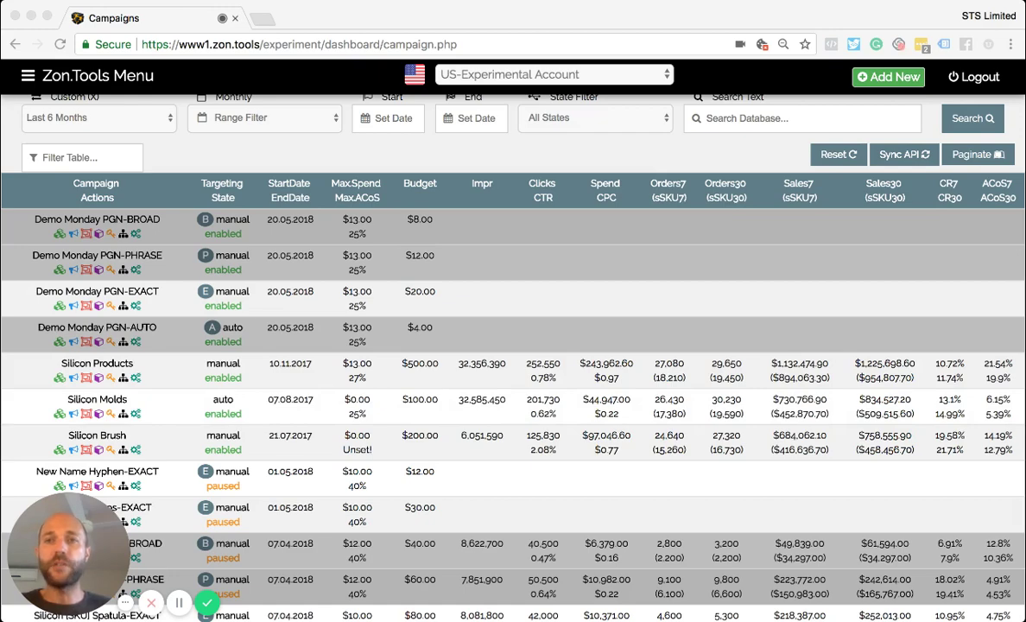
{"action": "left_click", "coordinate": [220, 245]}
{"action": "scroll", "coordinate": [221, 396], "scroll_direction": "down", "scroll_amount": 1}
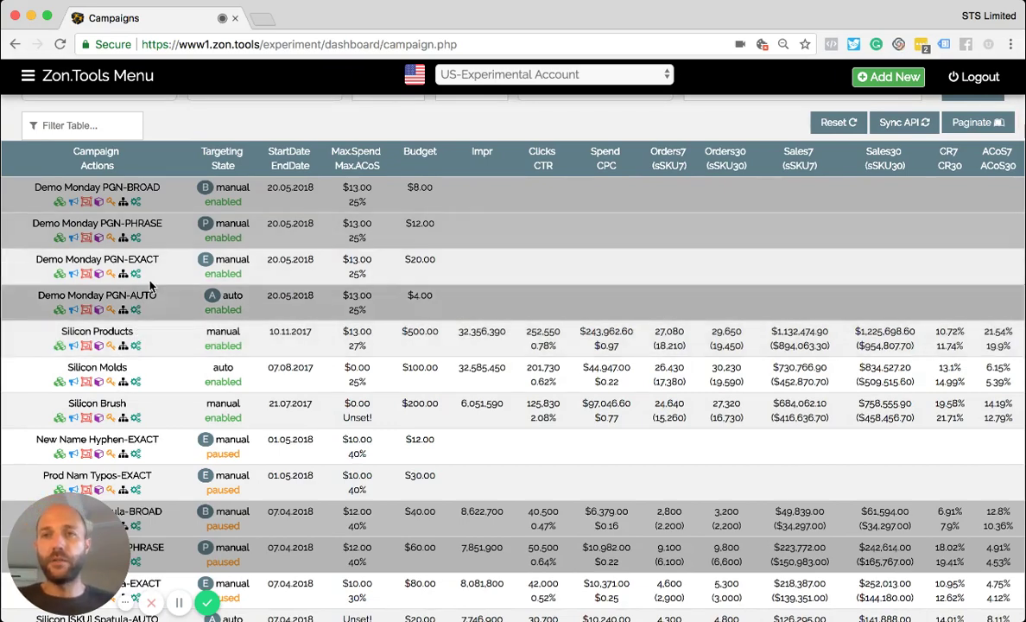
{"action": "left_click", "coordinate": [134, 239]}
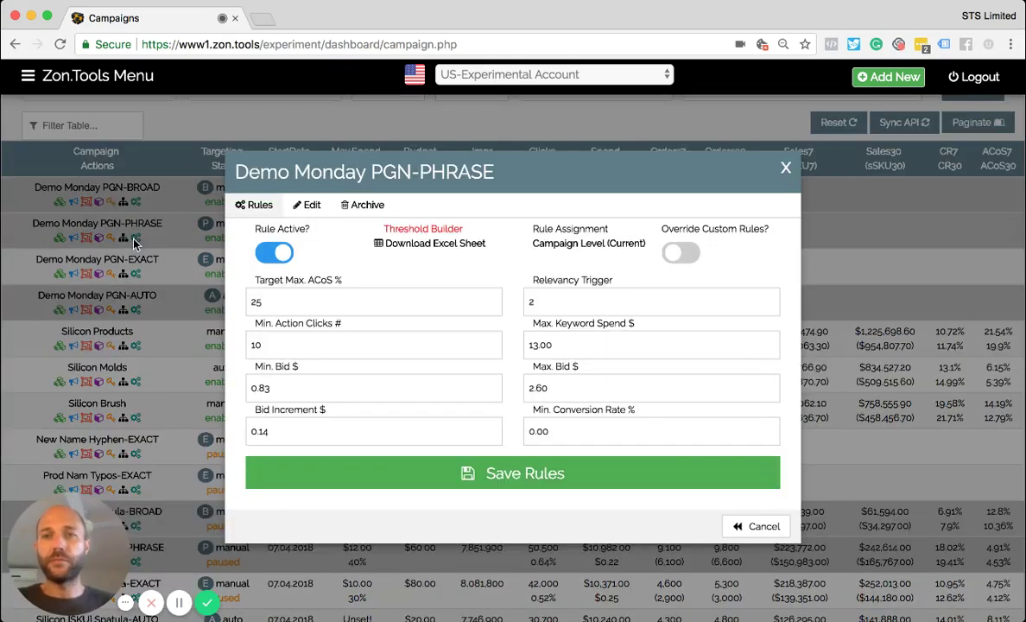
{"action": "left_click", "coordinate": [570, 390]}
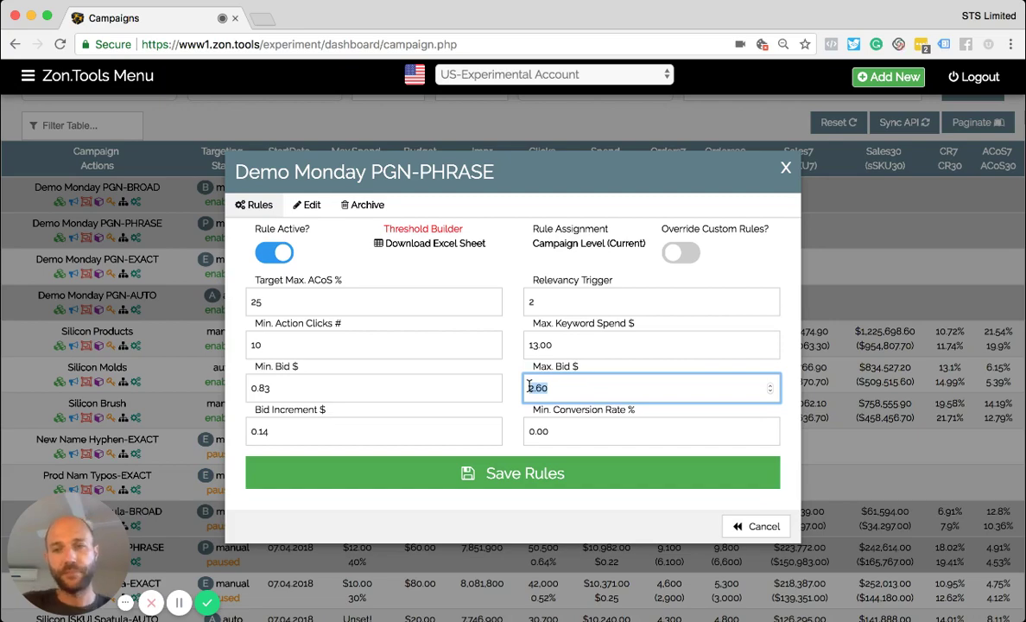
{"action": "left_click", "coordinate": [785, 167]}
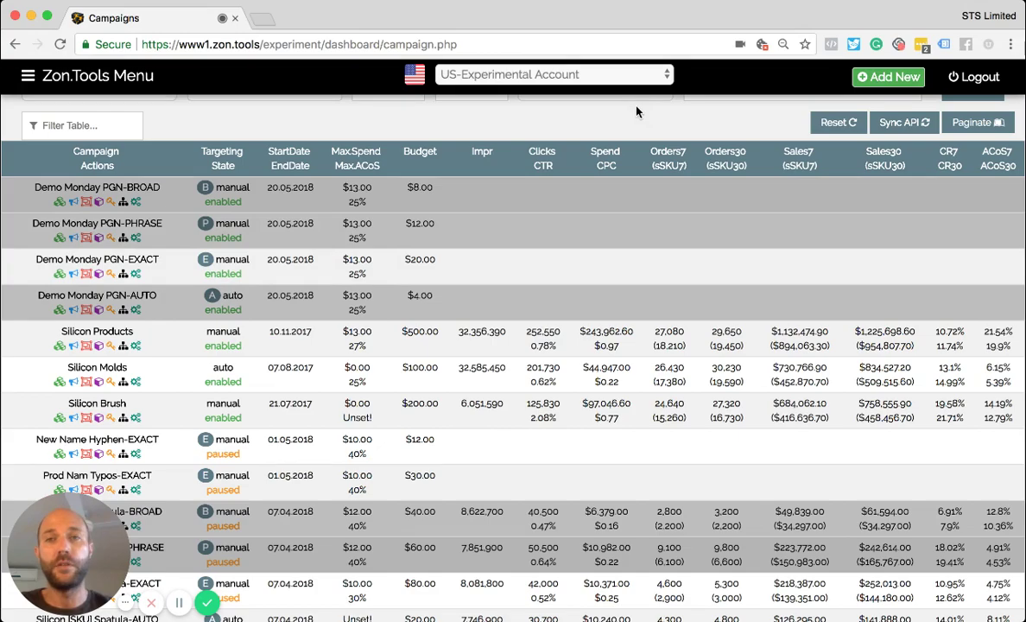
Leave the campaign list and return to the account overview dashboard
{"action": "scroll", "coordinate": [242, 384], "scroll_direction": "up", "scroll_amount": 1}
{"action": "scroll", "coordinate": [242, 383], "scroll_direction": "up", "scroll_amount": 4}
{"action": "left_click", "coordinate": [28, 75]}
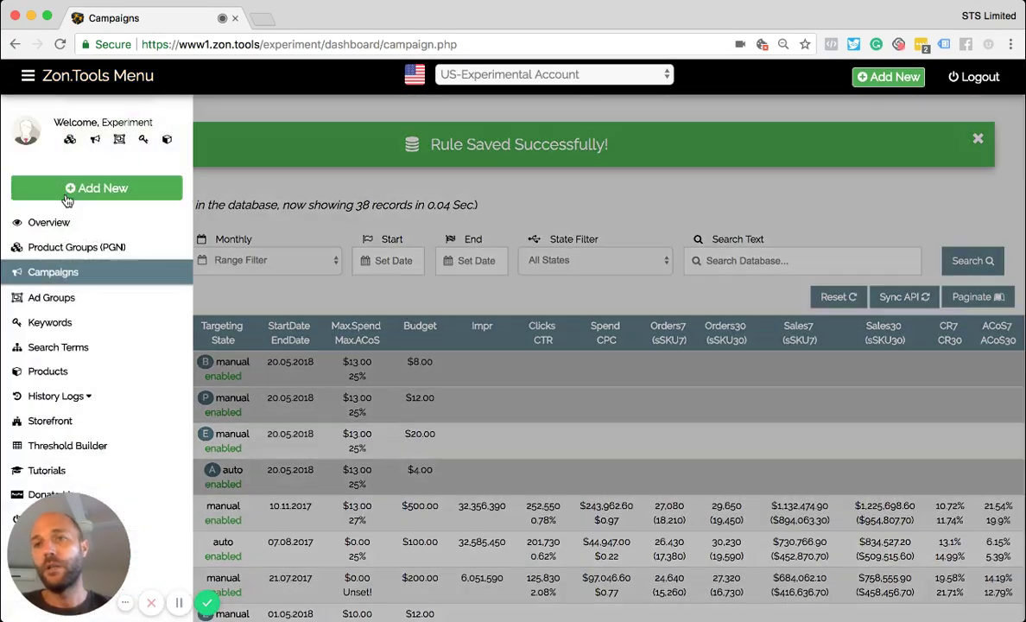
{"action": "left_click", "coordinate": [65, 226]}
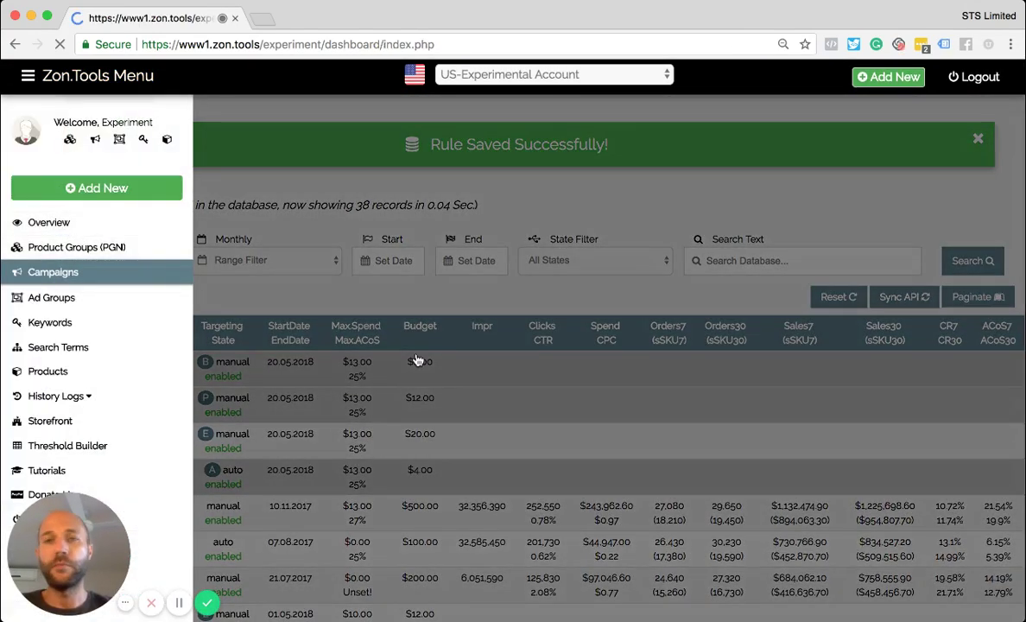
Highlight the KeyWord Recycler description under Algorithmic Automations, the KeyWord Guardian description above it, and the Recycler text again
{"action": "scroll", "coordinate": [417, 360], "scroll_direction": "down", "scroll_amount": 2}
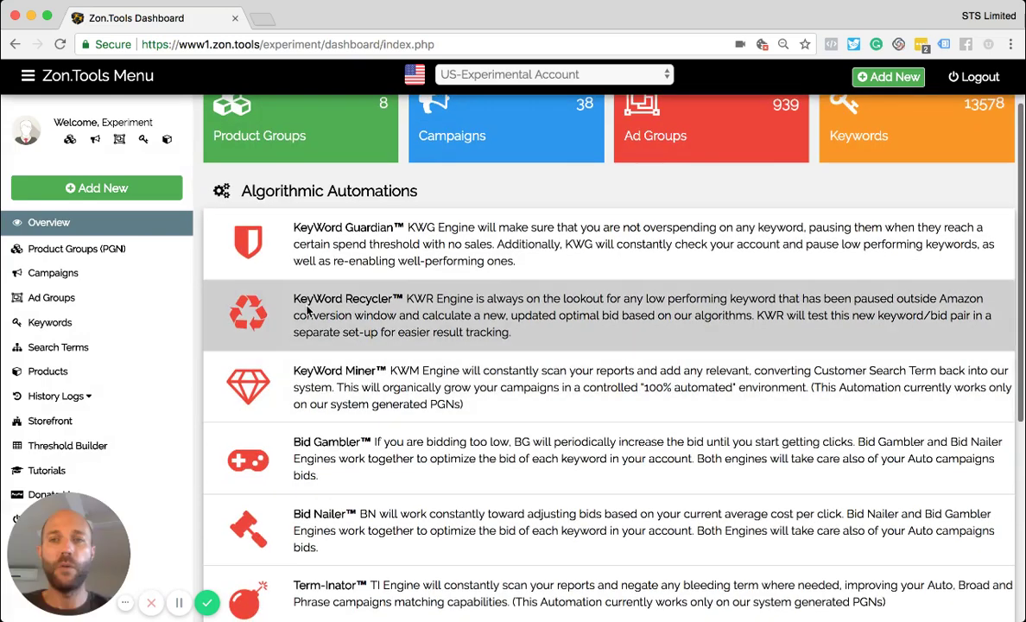
{"action": "triple_click", "coordinate": [295, 301]}
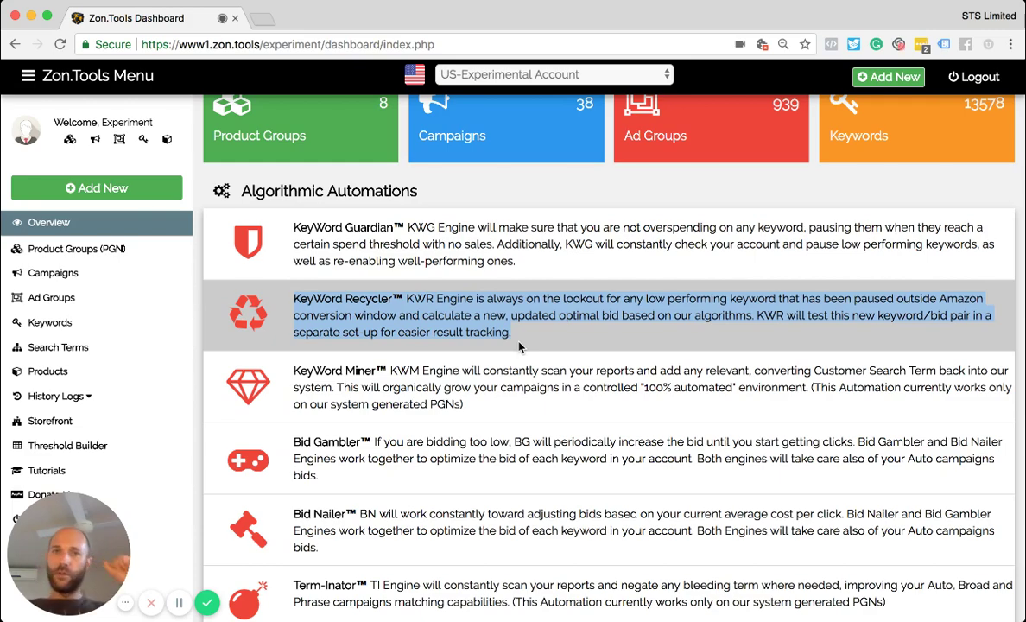
{"action": "left_click_drag", "start_coordinate": [517, 262], "coordinate": [289, 233]}
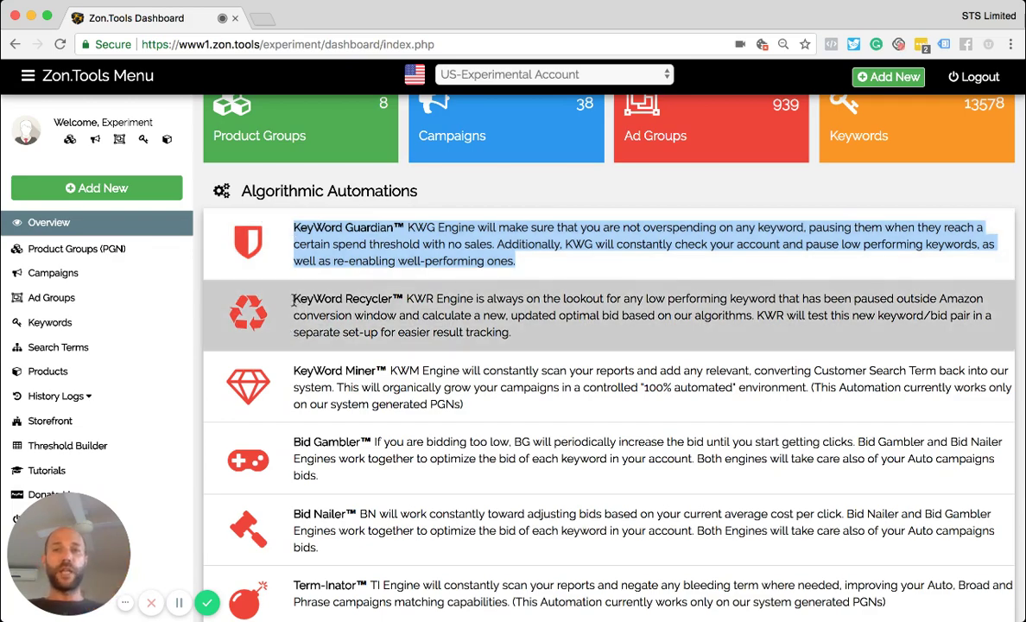
{"action": "left_click_drag", "start_coordinate": [278, 285], "coordinate": [547, 351]}
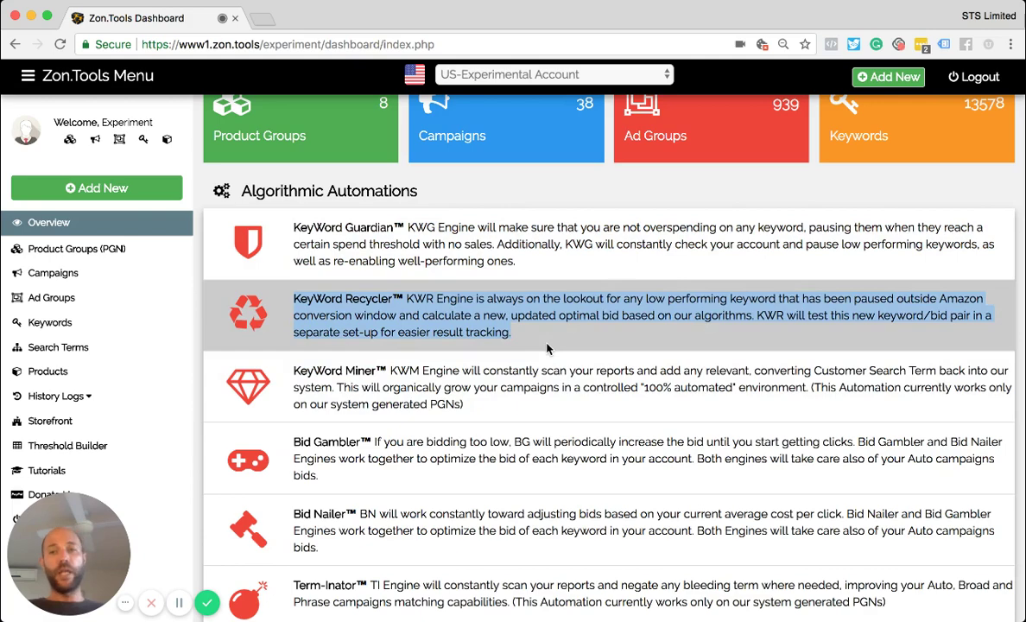